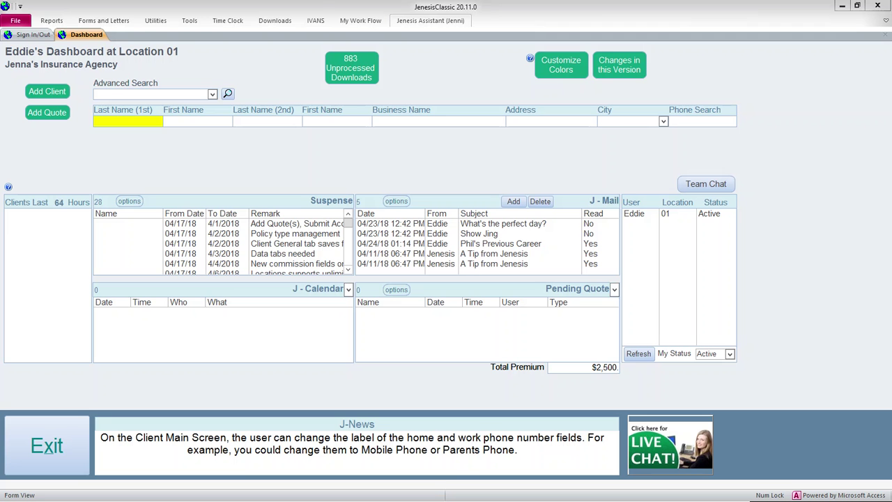
Add a new pending quote and set its quote method to Phone
{"action": "right_click", "coordinate": [476, 320]}
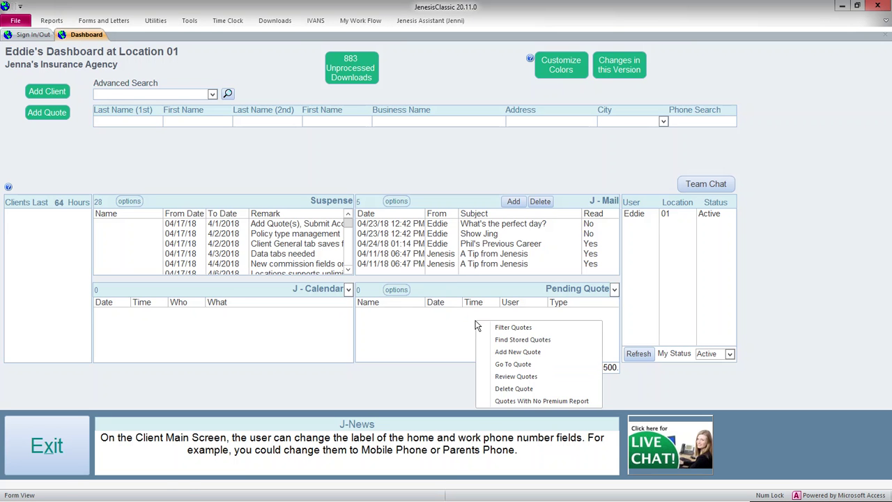
{"action": "left_click", "coordinate": [490, 351]}
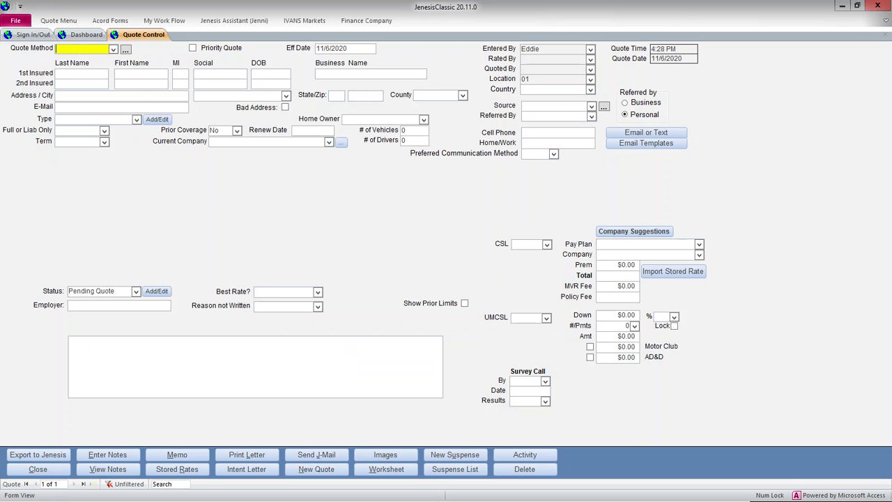
{"action": "type", "text": "phone"}
{"action": "key", "text": "Tab"}
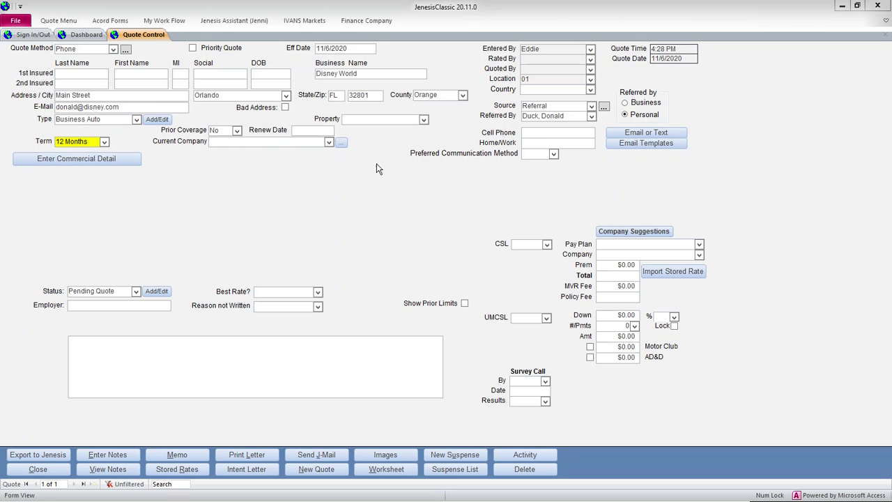
In the commercial detail, set company Alamance Farmers Mutual with a $1,000.00 premium
{"action": "left_click", "coordinate": [86, 158]}
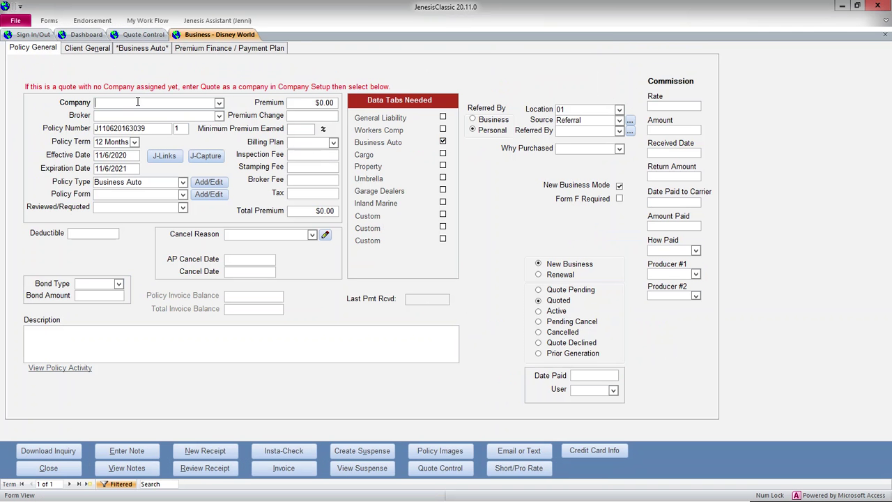
{"action": "type", "text": "quote"}
{"action": "key", "text": "Tab"}
{"action": "left_click", "coordinate": [218, 102]}
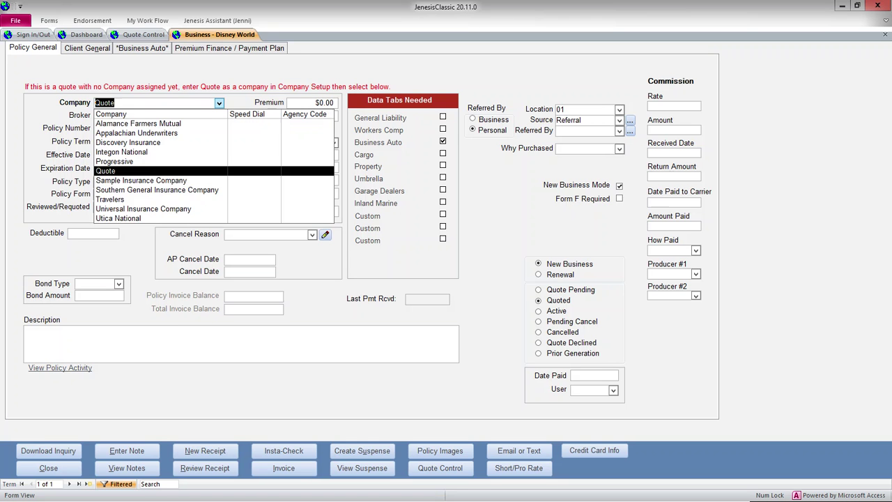
{"action": "left_click", "coordinate": [174, 121]}
{"action": "left_click", "coordinate": [301, 106]}
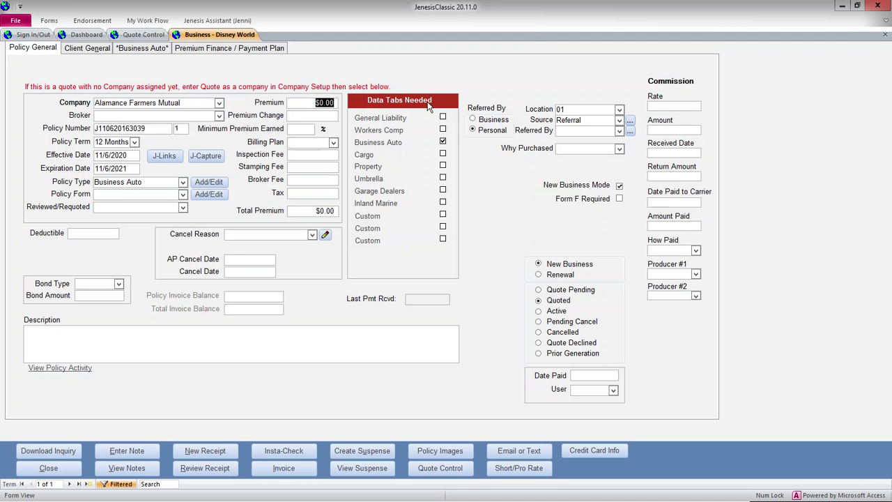
{"action": "type", "text": "1,000"}
{"action": "key", "text": "Tab"}
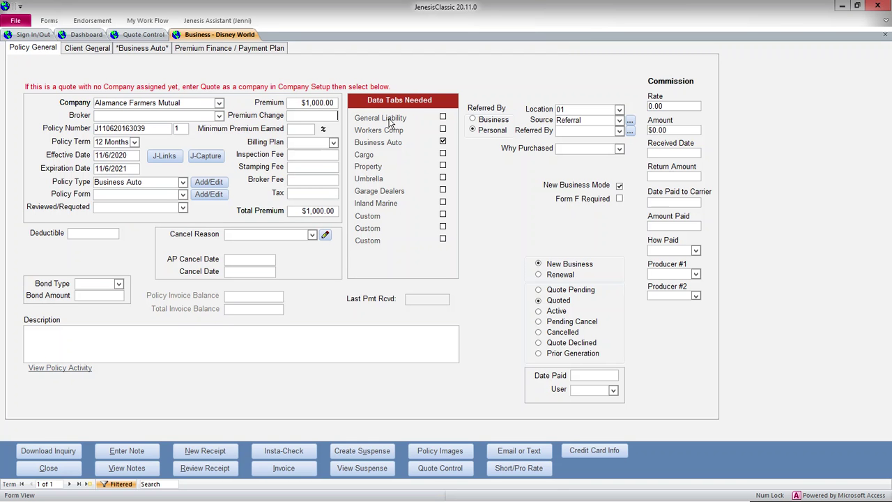
Set Business Auto limits to CSL 100000, UMCSL 1,000,000 and UNCSL 1,000,000, then close the policy
{"action": "left_click", "coordinate": [147, 50]}
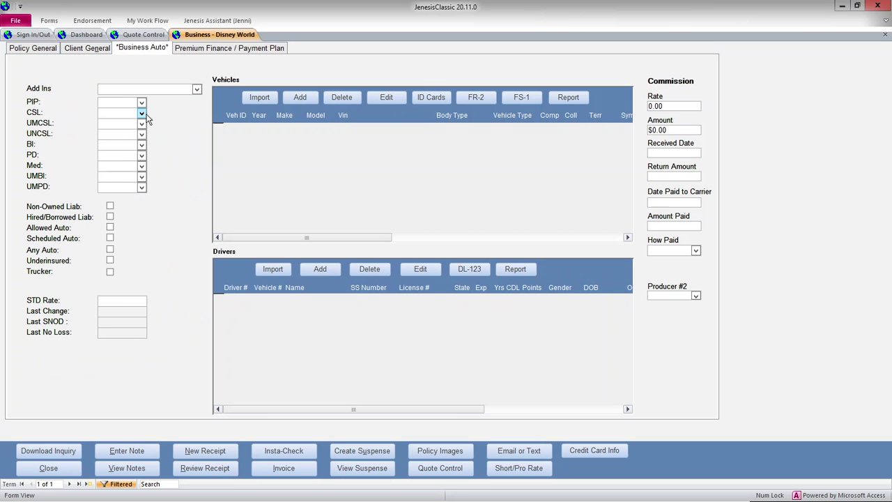
{"action": "left_click", "coordinate": [141, 115]}
{"action": "left_click", "coordinate": [135, 124]}
{"action": "left_click", "coordinate": [141, 123]}
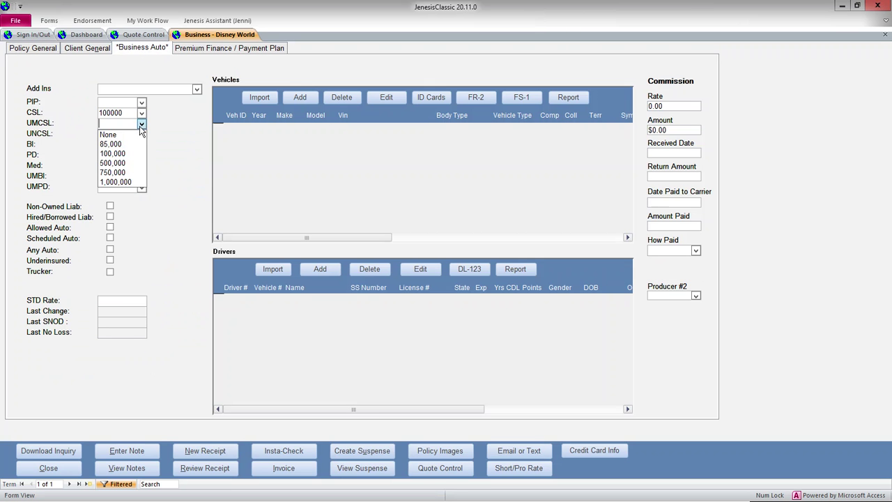
{"action": "left_click", "coordinate": [123, 182]}
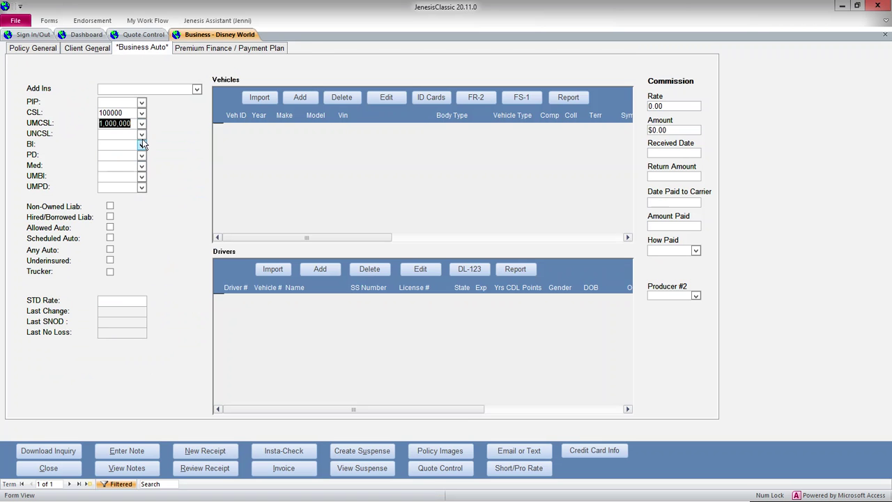
{"action": "left_click", "coordinate": [142, 134]}
{"action": "left_click", "coordinate": [129, 191]}
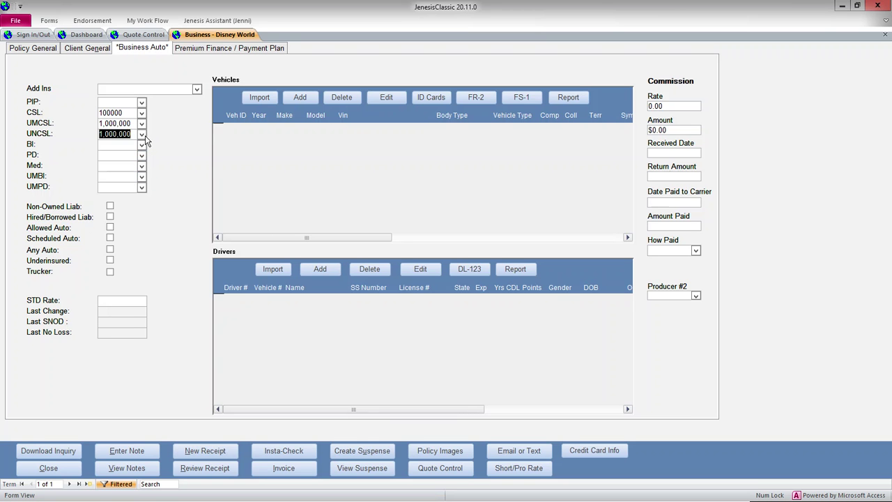
{"action": "left_click", "coordinate": [17, 472]}
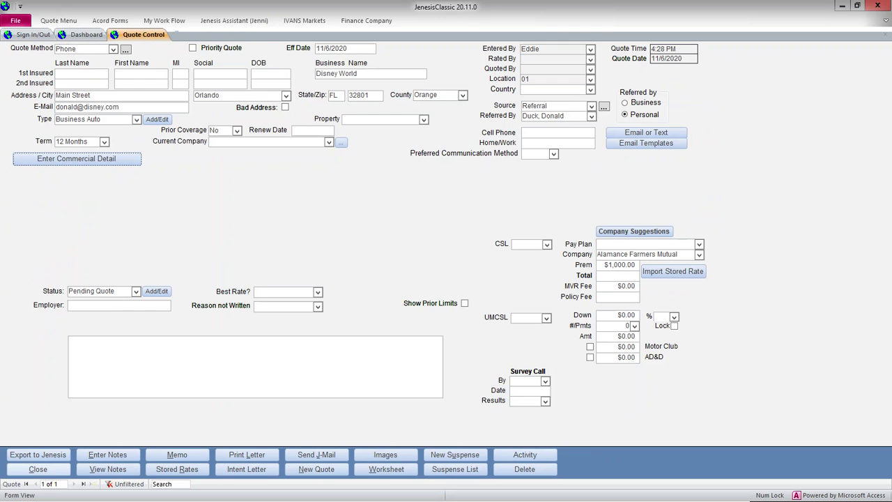
Close the current quote and add another pending quote with Phone as the method
{"action": "left_click", "coordinate": [366, 77]}
{"action": "left_click", "coordinate": [42, 469]}
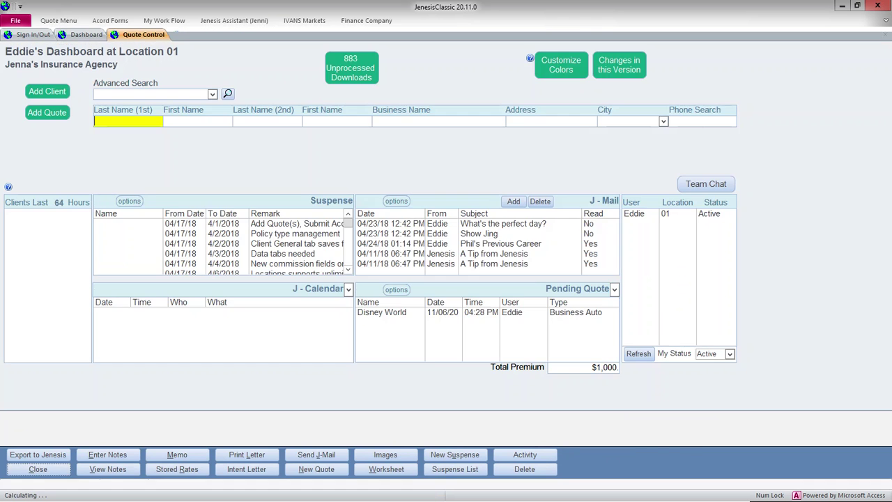
{"action": "right_click", "coordinate": [452, 326]}
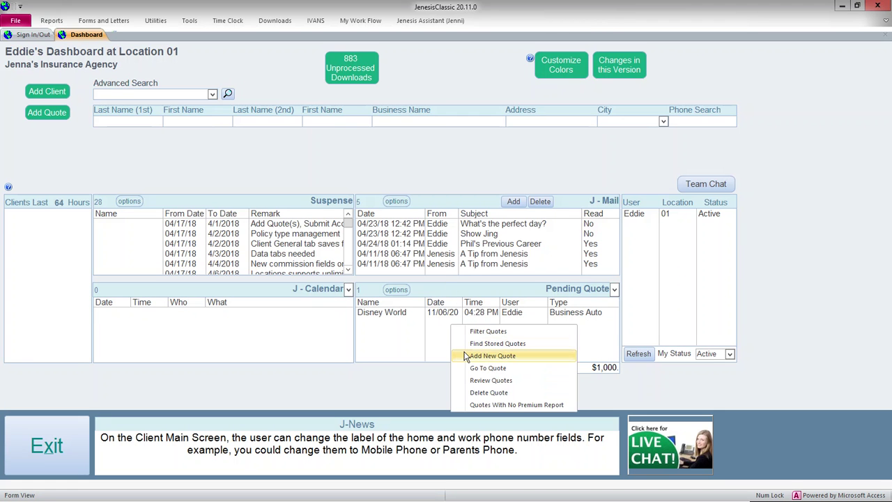
{"action": "left_click", "coordinate": [488, 356]}
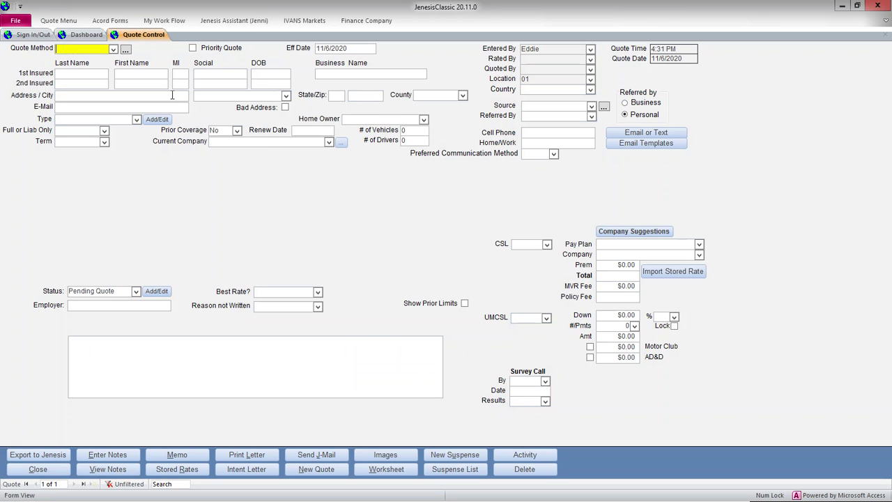
{"action": "type", "text": "phone"}
{"action": "key", "text": "Tab"}
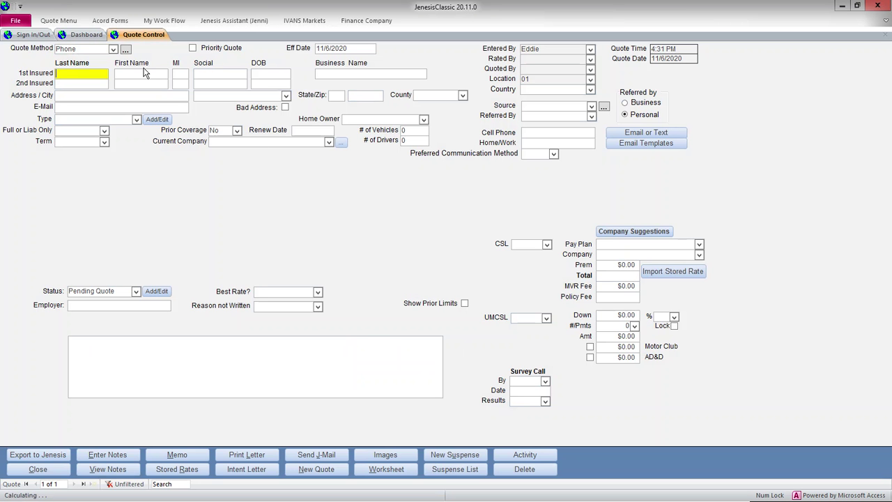
Name it 'Disney World', type General Liability on a 12 Months term, and open its commercial detail
{"action": "left_click", "coordinate": [367, 75]}
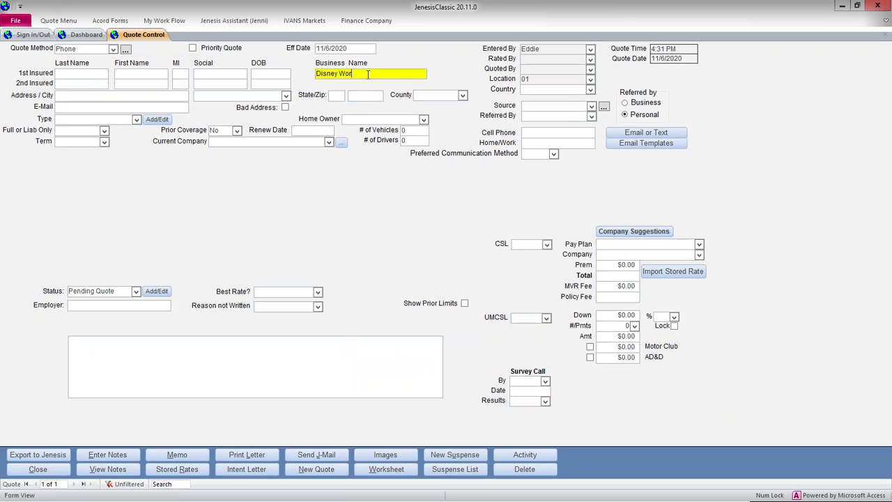
{"action": "type", "text": "Disney World"}
{"action": "left_click", "coordinate": [120, 120]}
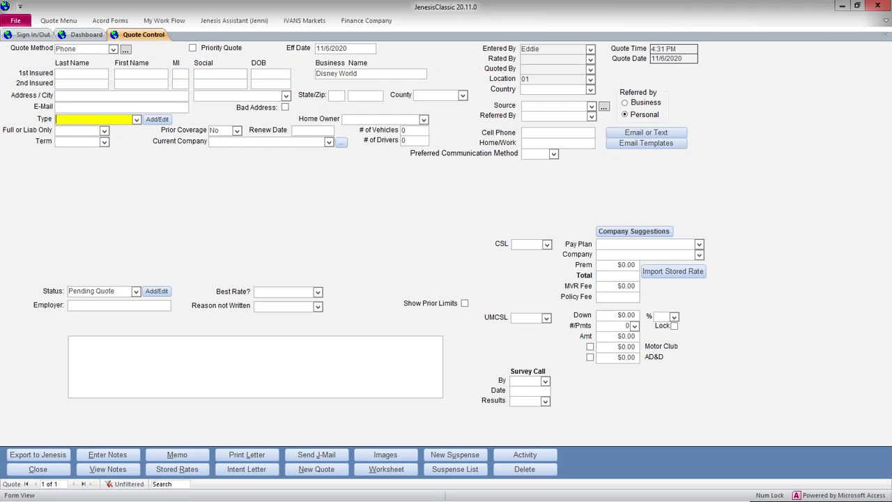
{"action": "type", "text": "general Liability"}
{"action": "key", "text": "Tab"}
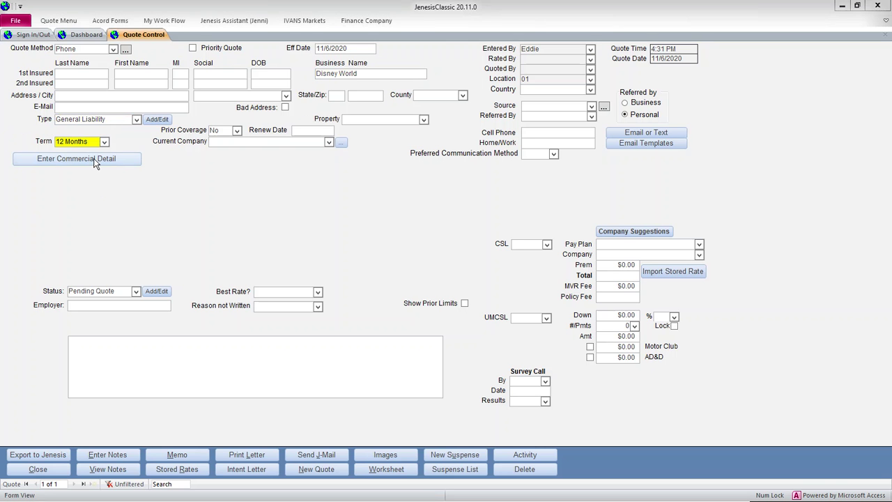
{"action": "key", "text": "Tab"}
{"action": "key", "text": "Return"}
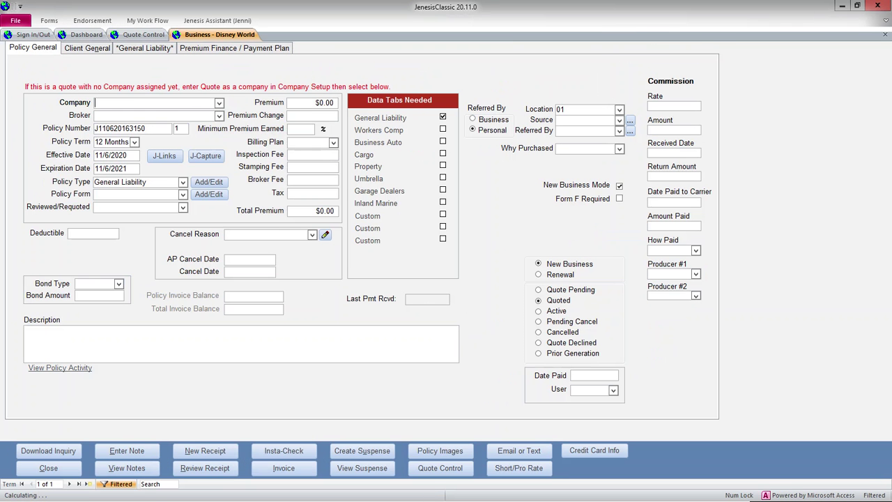
Choose Southern General Insurance Company, set Each Occurrence to 100,000, then close the policy
{"action": "left_click", "coordinate": [219, 102]}
{"action": "left_click", "coordinate": [181, 179]}
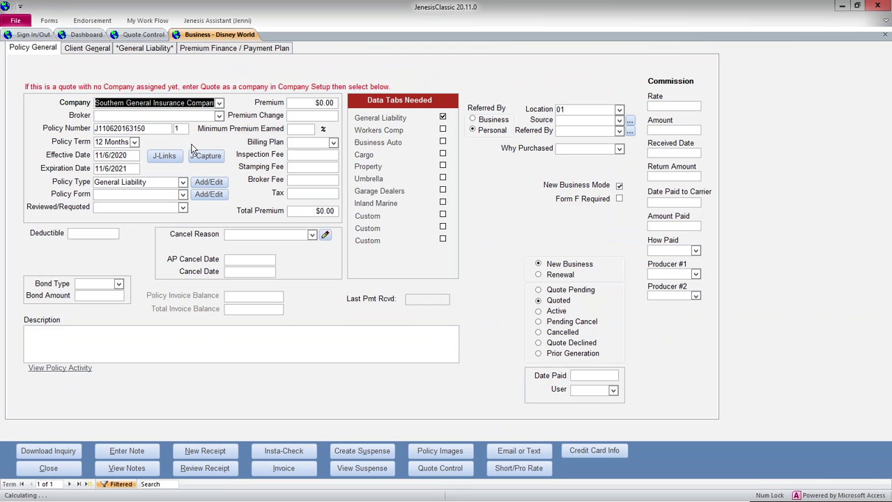
{"action": "left_click", "coordinate": [159, 50]}
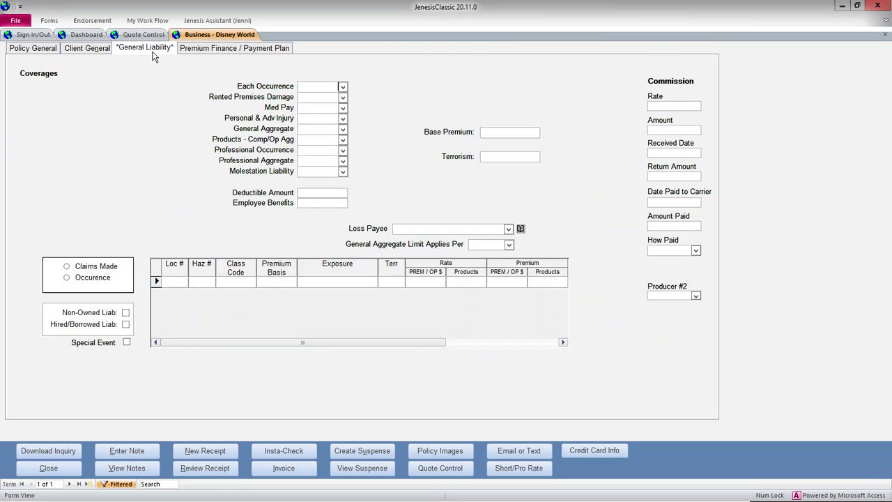
{"action": "left_click", "coordinate": [342, 86]}
{"action": "left_click", "coordinate": [339, 98]}
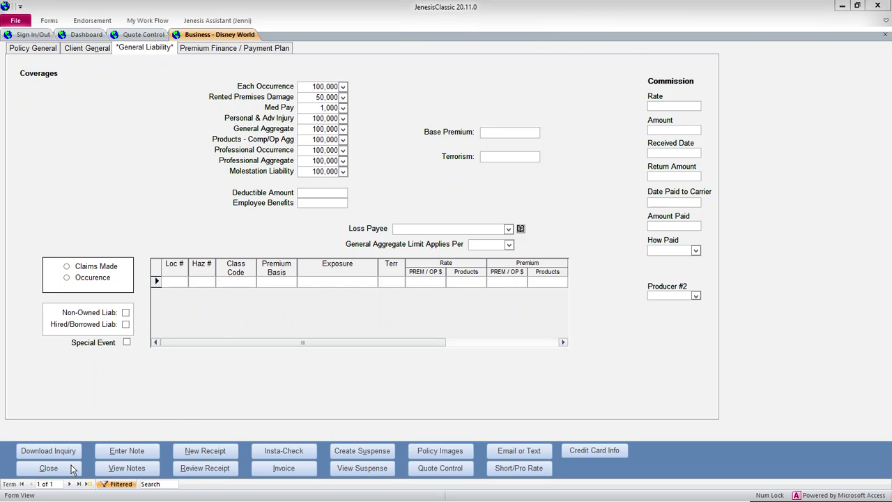
{"action": "left_click", "coordinate": [46, 469]}
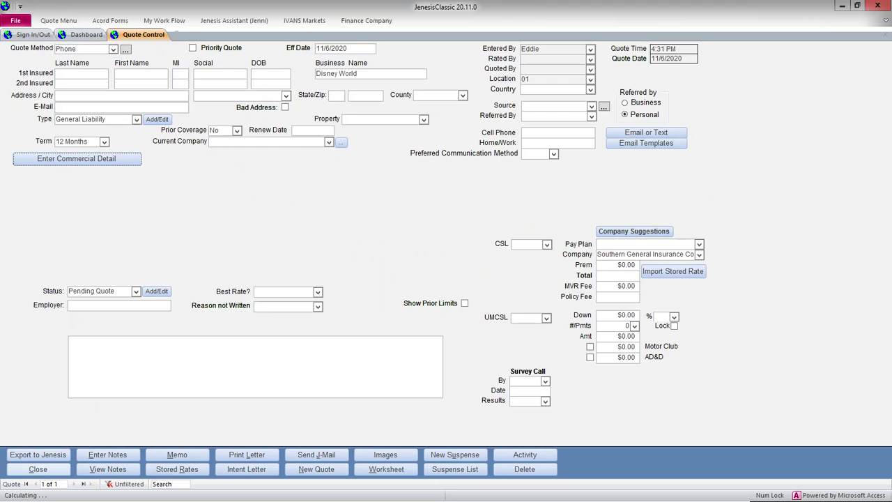
Close the quote and add a third pending quote with Phone as the method
{"action": "left_click", "coordinate": [38, 471]}
{"action": "right_click", "coordinate": [413, 352]}
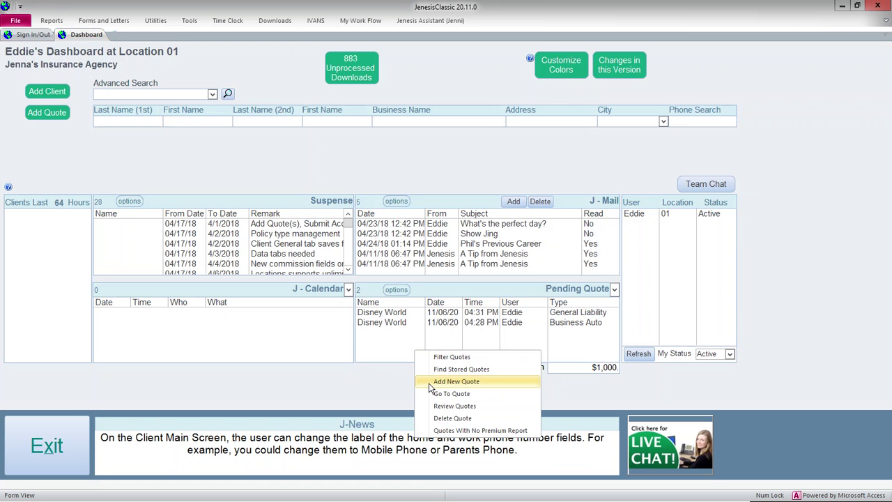
{"action": "left_click", "coordinate": [430, 382]}
{"action": "type", "text": "phone"}
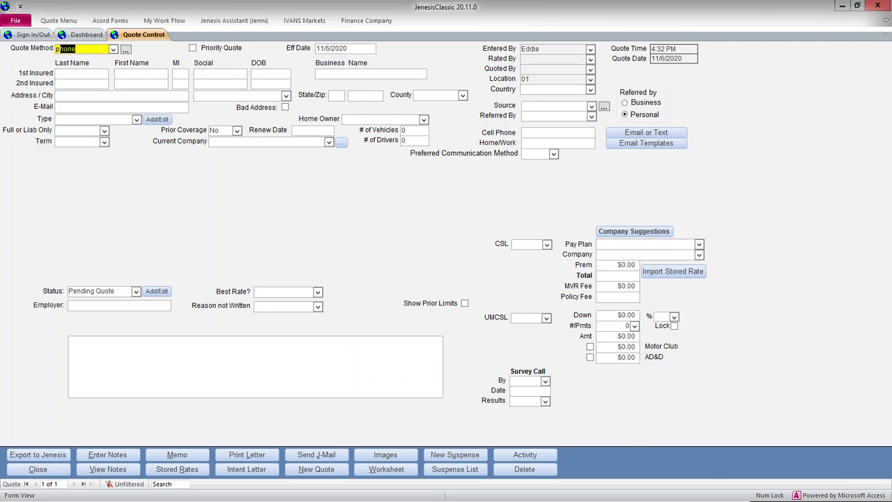
Enter business name 'Disney World', type Workers Compensation, and open its commercial detail
{"action": "left_click", "coordinate": [415, 74]}
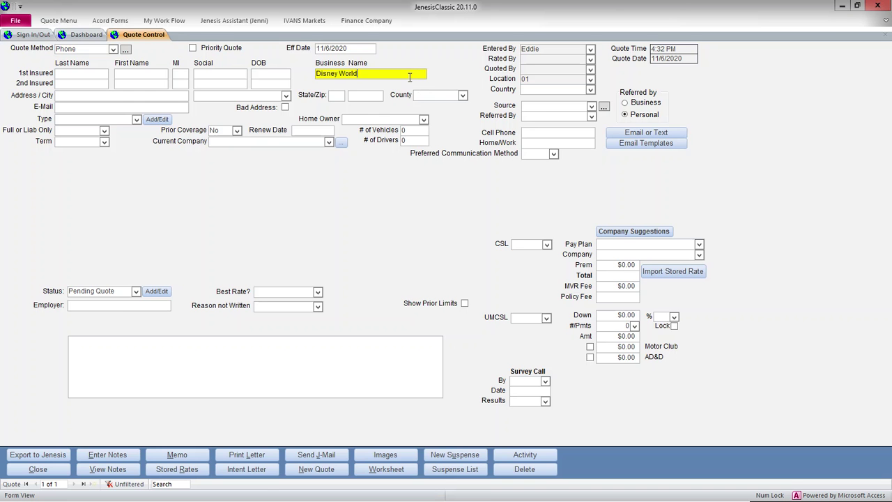
{"action": "key", "text": "Tab"}
{"action": "key", "text": "Tab"}
{"action": "type", "text": "w"}
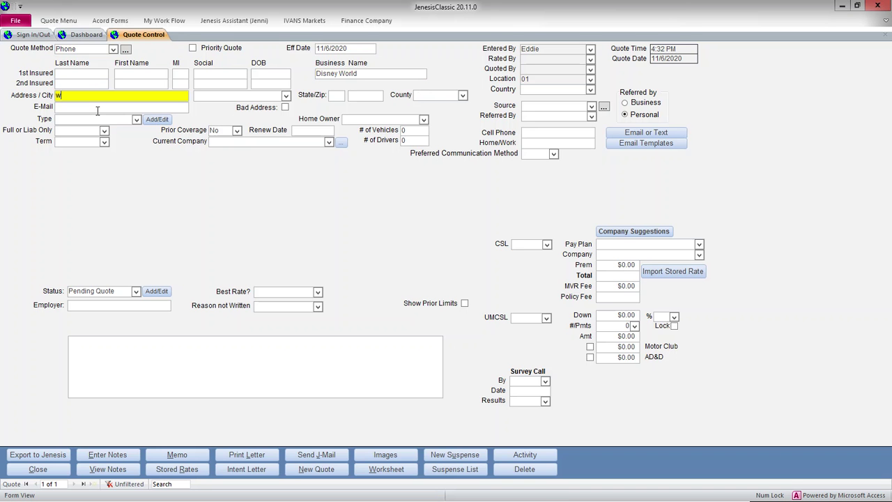
{"action": "left_click", "coordinate": [98, 119]}
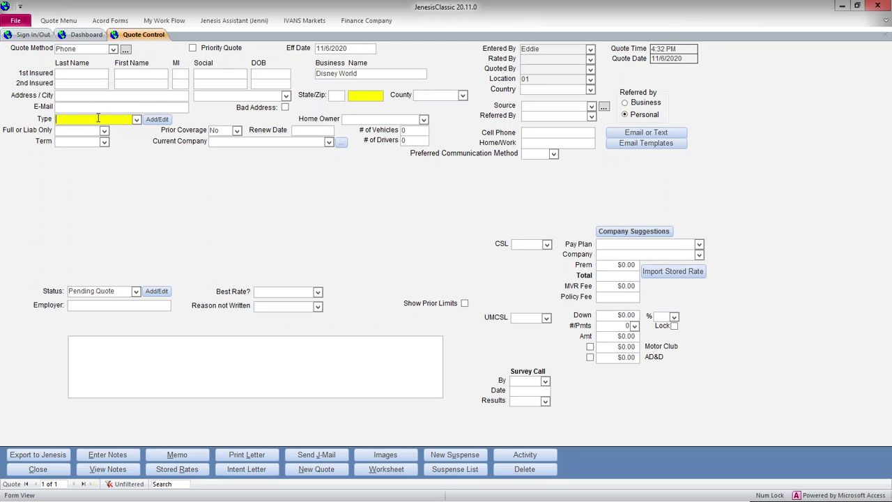
{"action": "type", "text": "workers Compensation"}
{"action": "key", "text": "Tab"}
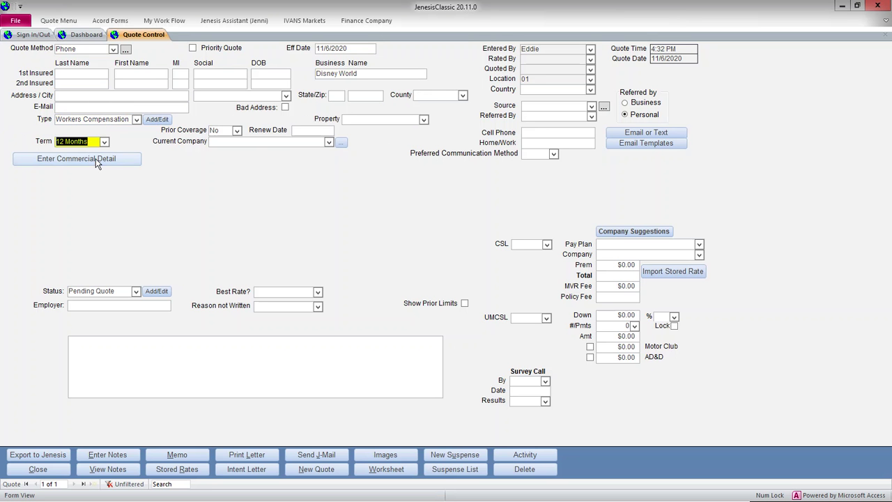
{"action": "left_click", "coordinate": [96, 158]}
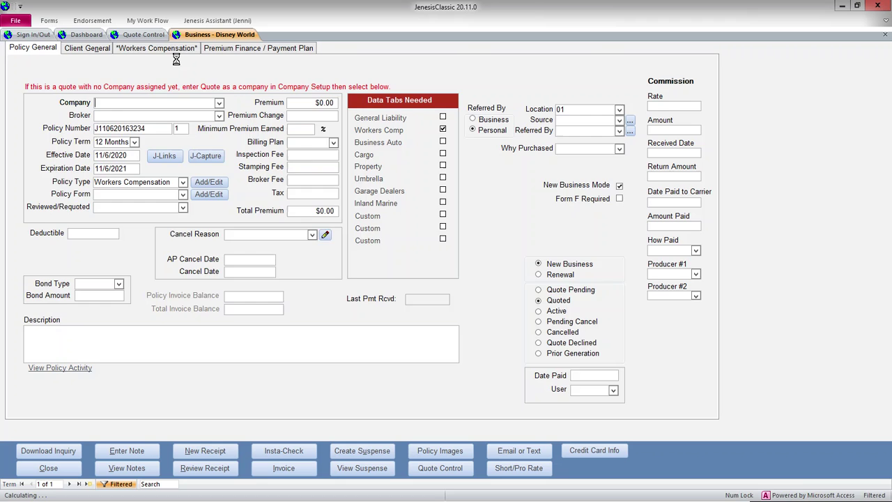
Set E.L. Each Accident, Disease Ea Emp and Disease Pol Limit to $100,000, then close to the dashboard
{"action": "left_click", "coordinate": [165, 78]}
{"action": "left_click", "coordinate": [157, 91]}
{"action": "left_click", "coordinate": [165, 89]}
{"action": "left_click", "coordinate": [159, 99]}
{"action": "left_click", "coordinate": [165, 100]}
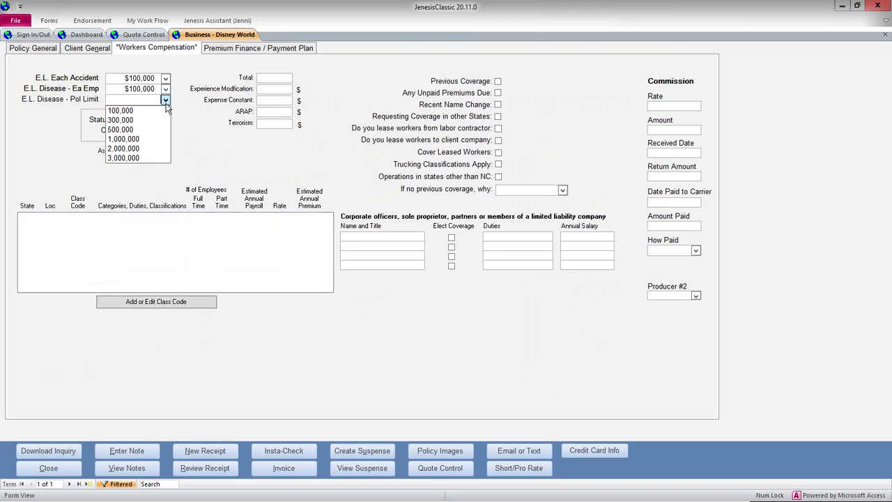
{"action": "left_click", "coordinate": [159, 111]}
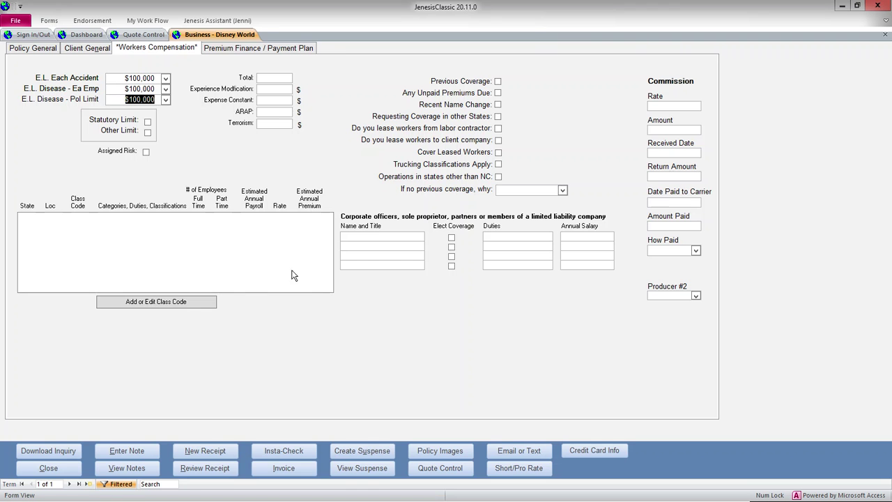
{"action": "left_click", "coordinate": [66, 471]}
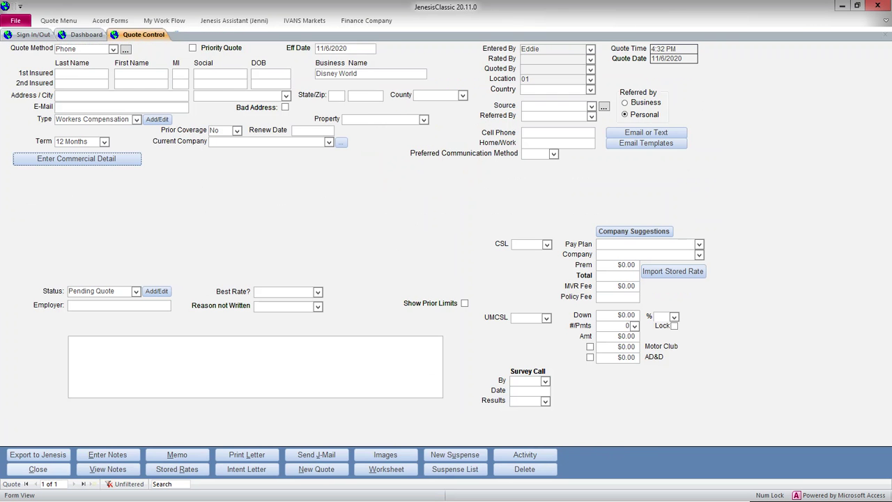
{"action": "left_click", "coordinate": [39, 469]}
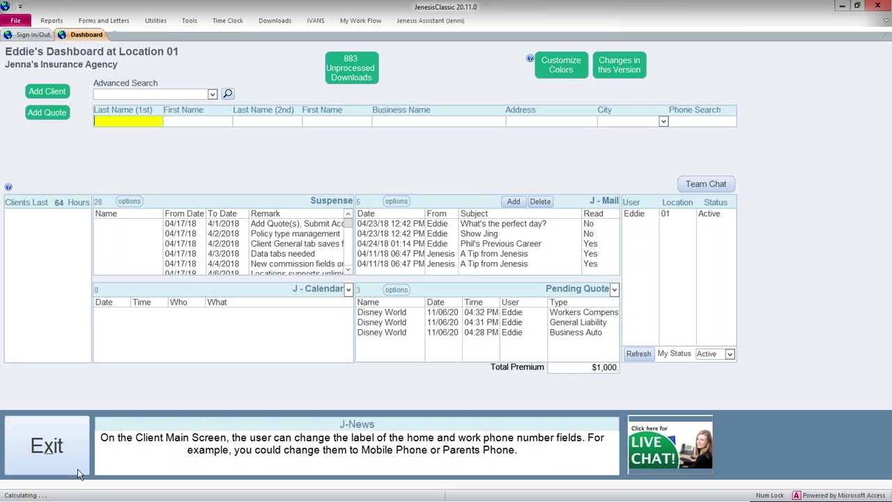
Open the Business Auto quote's commercial detail and create a new Commercial Insurance Proposal
{"action": "double_click", "coordinate": [522, 336]}
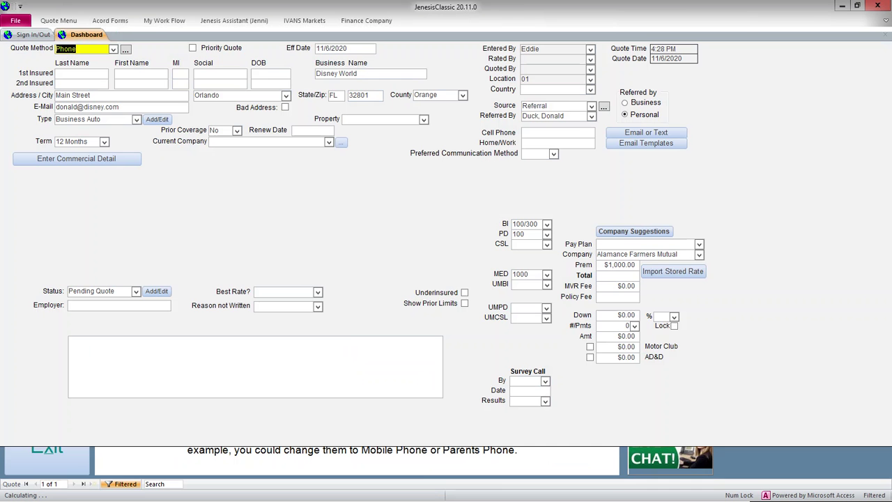
{"action": "left_click", "coordinate": [113, 160]}
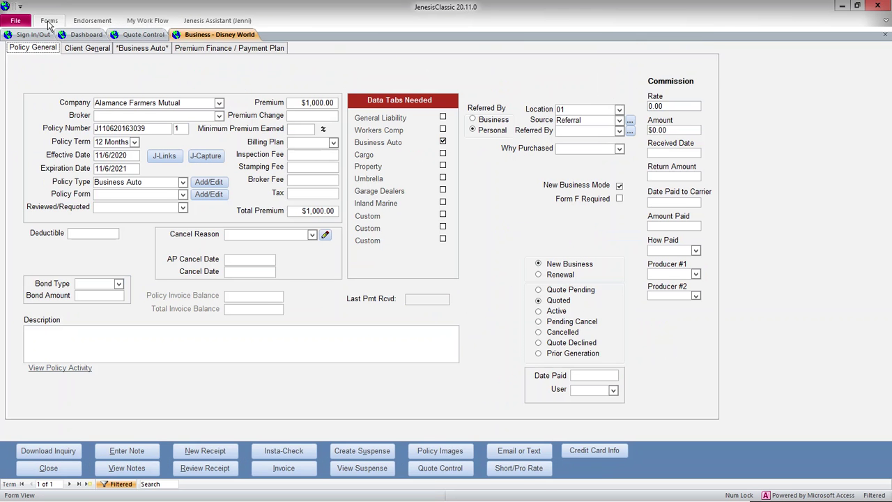
{"action": "left_click", "coordinate": [49, 21]}
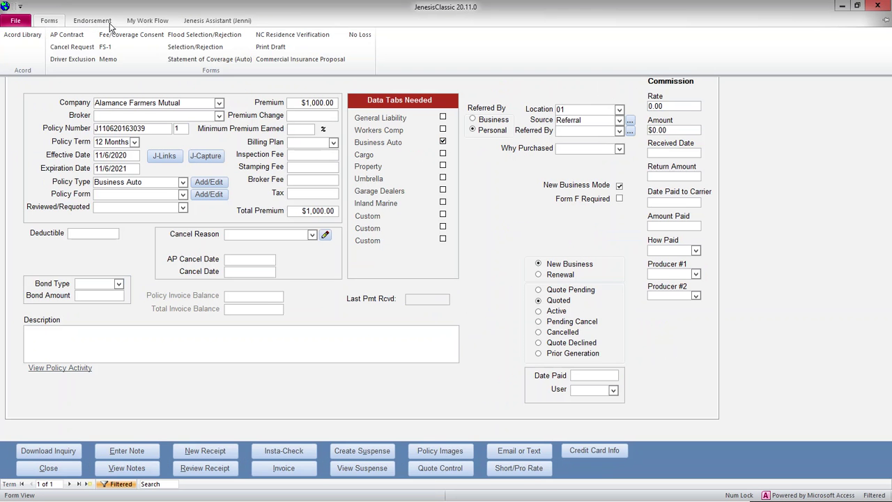
{"action": "left_click", "coordinate": [272, 60]}
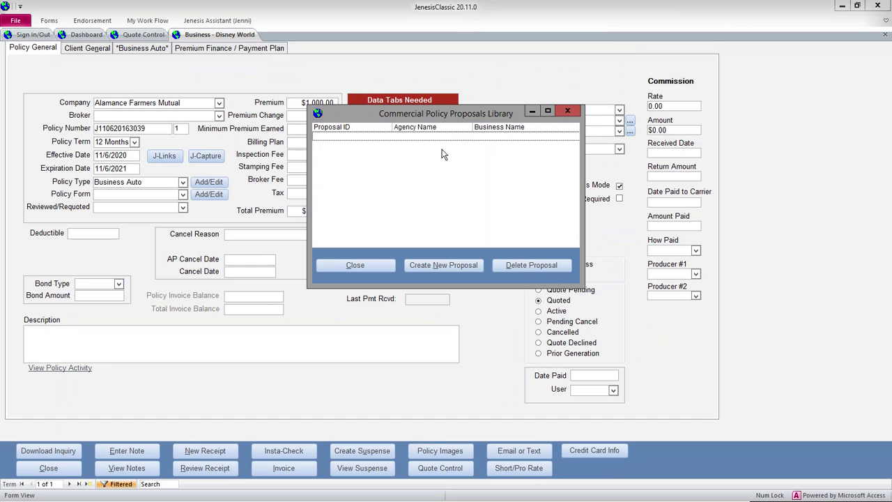
{"action": "left_click", "coordinate": [446, 264]}
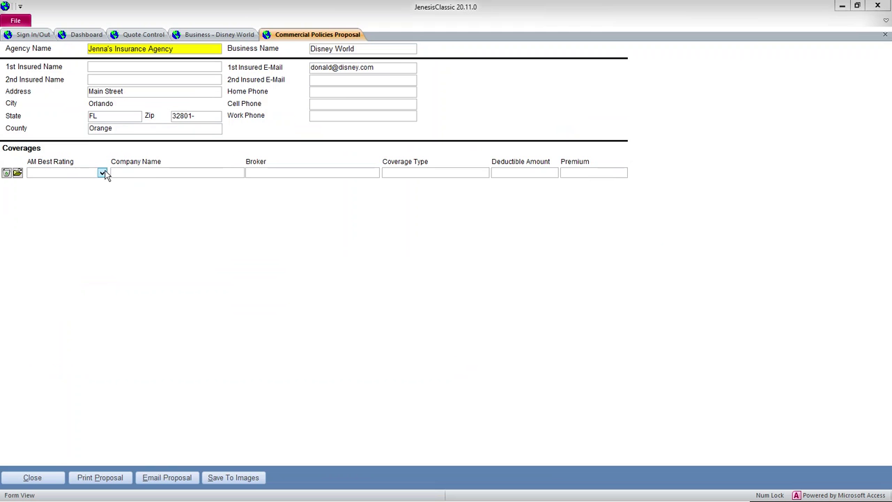
Add the Business Auto, General Liability and Workers Compensation quotes to the proposal
{"action": "left_click", "coordinate": [18, 172]}
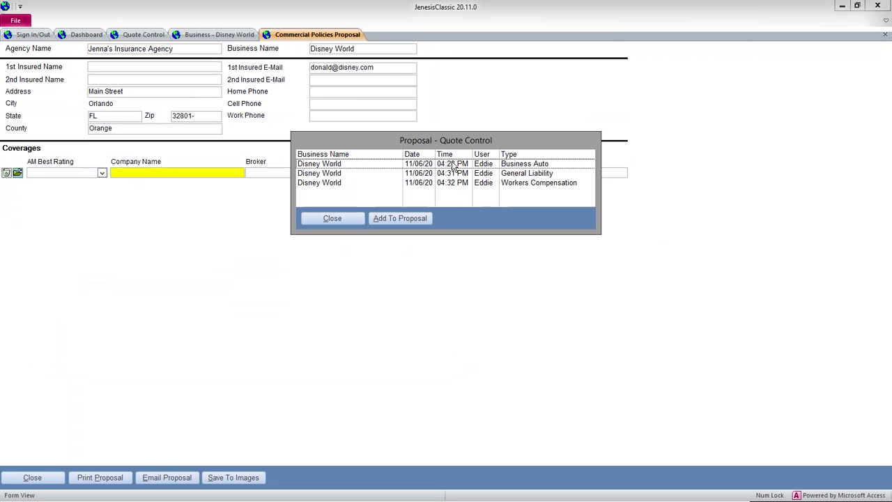
{"action": "left_click", "coordinate": [458, 164]}
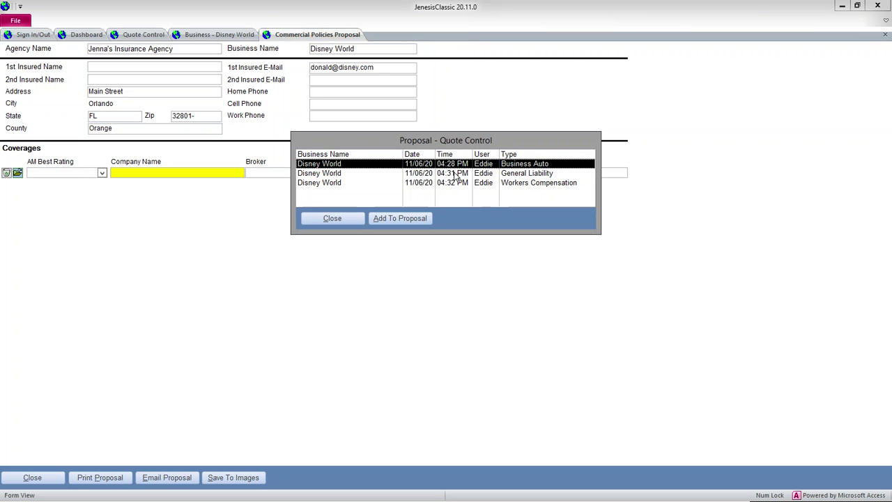
{"action": "left_click", "coordinate": [455, 174]}
{"action": "left_click", "coordinate": [454, 183]}
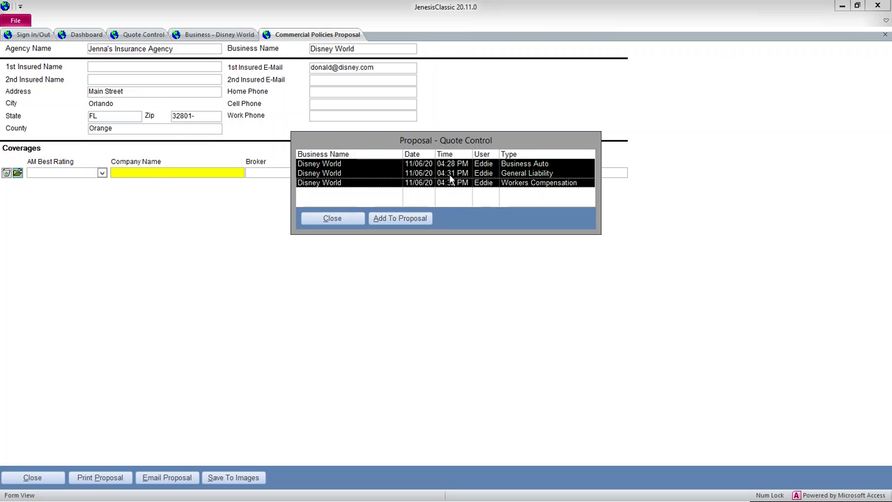
{"action": "left_click", "coordinate": [395, 223]}
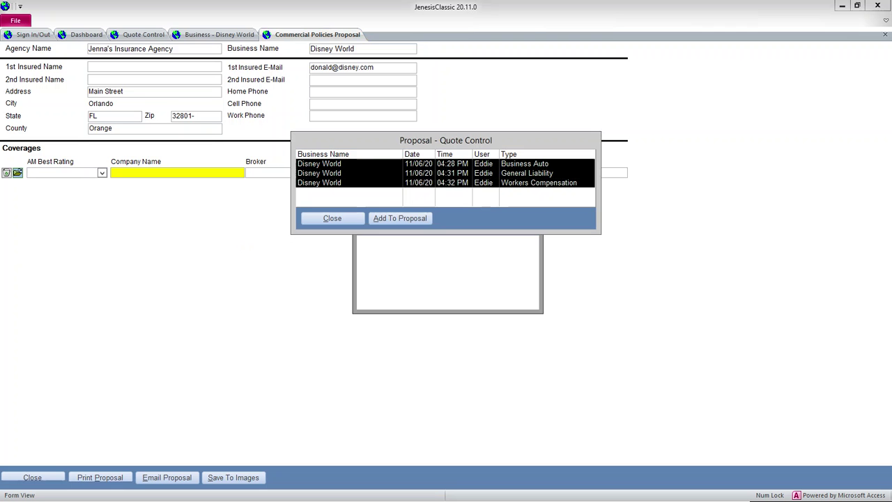
{"action": "left_click", "coordinate": [512, 295]}
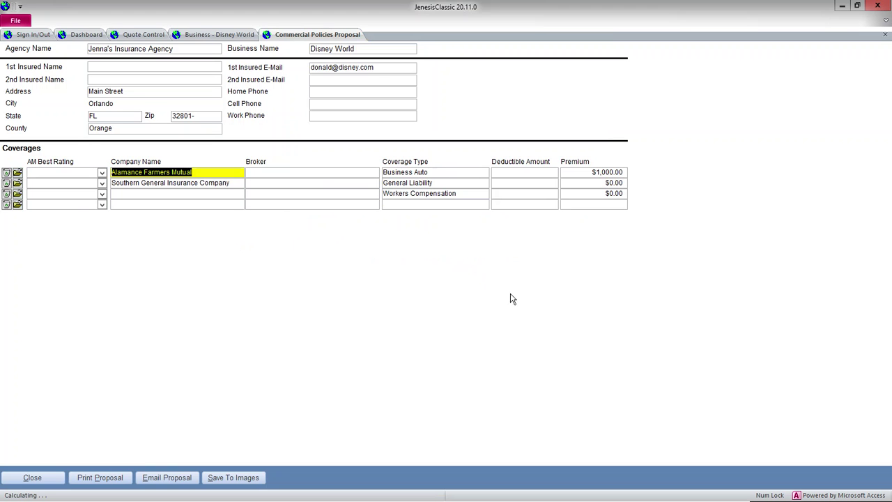
{"action": "left_click", "coordinate": [225, 193]}
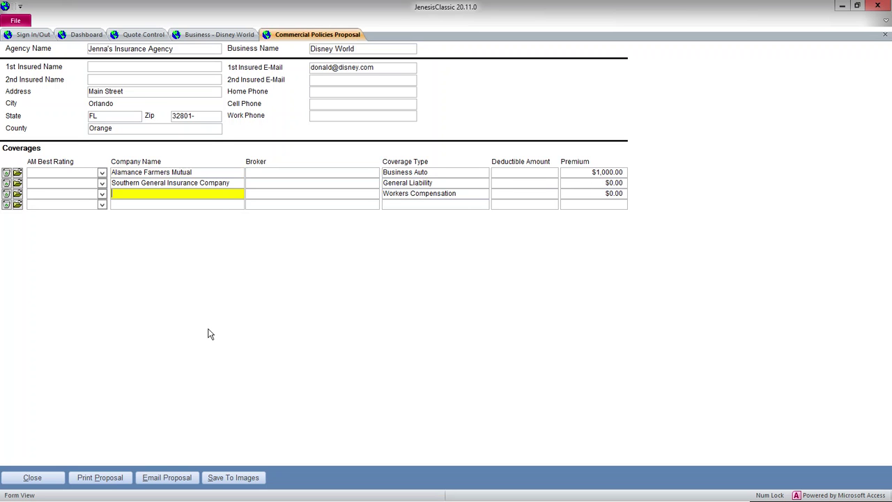
Preview the printed proposal through to the Workers Compensation page, then close the preview
{"action": "left_click", "coordinate": [121, 480]}
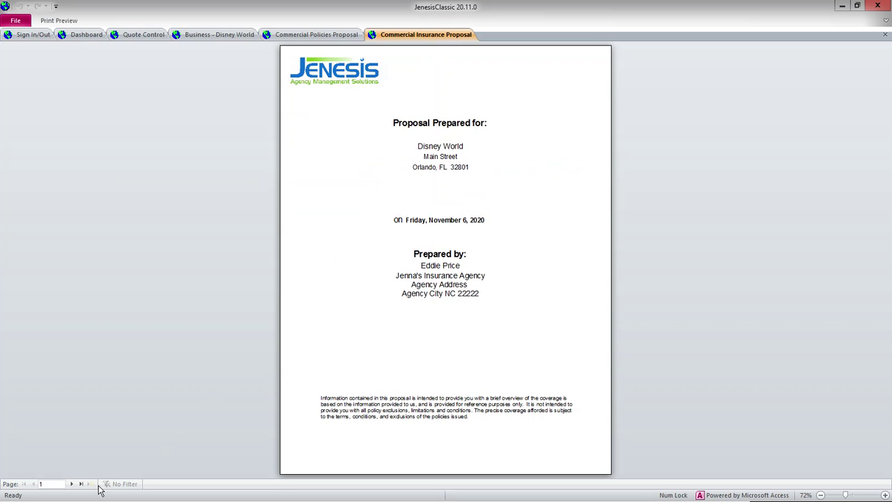
{"action": "left_click", "coordinate": [71, 484]}
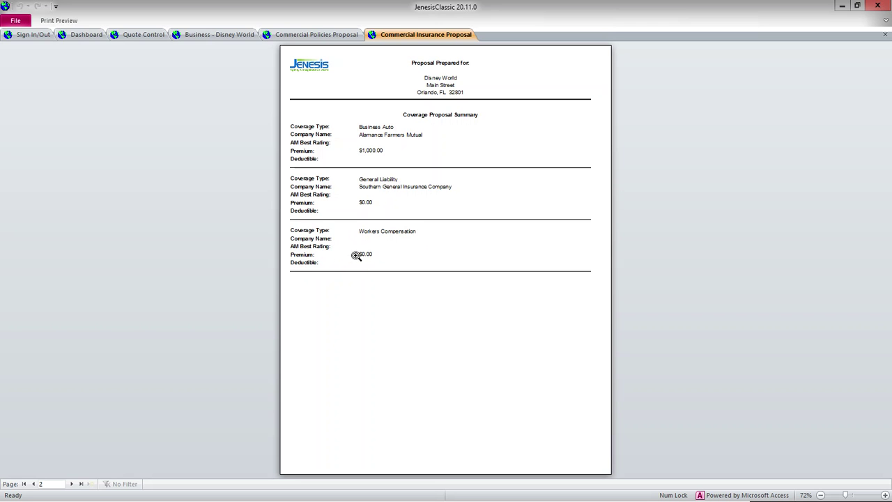
{"action": "left_click", "coordinate": [73, 484]}
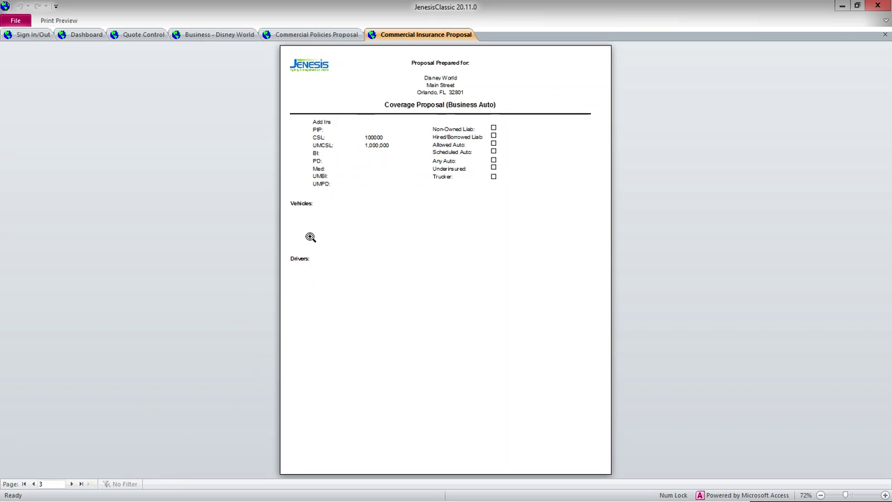
{"action": "left_click", "coordinate": [71, 484]}
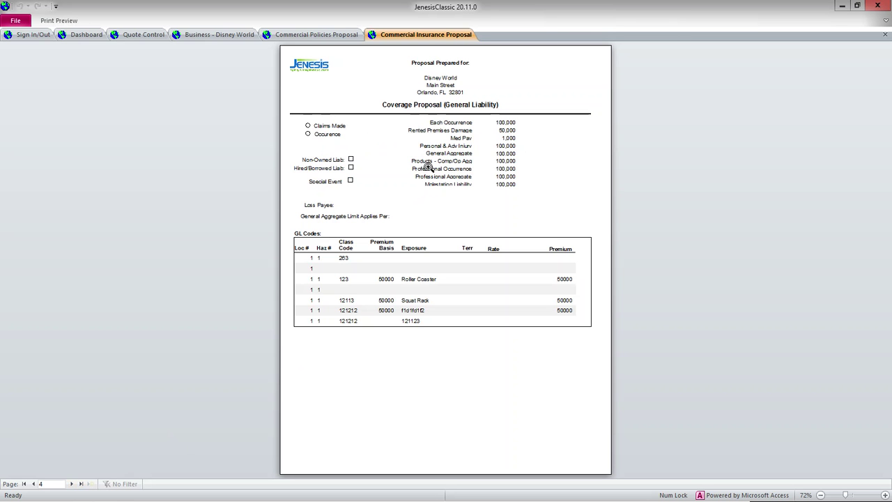
{"action": "left_click", "coordinate": [73, 484]}
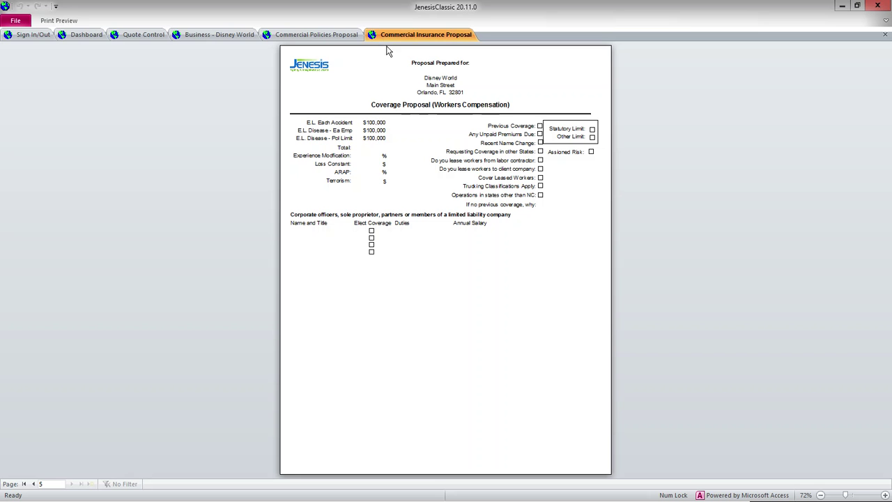
{"action": "left_click", "coordinate": [885, 36]}
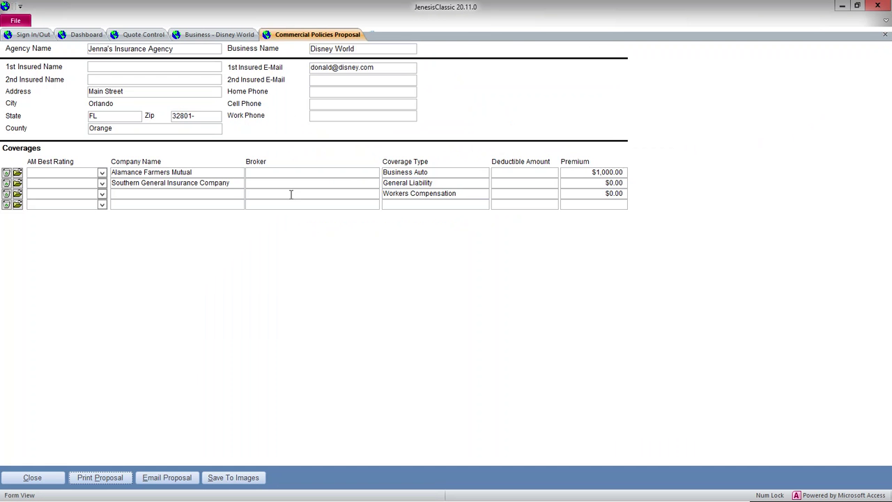